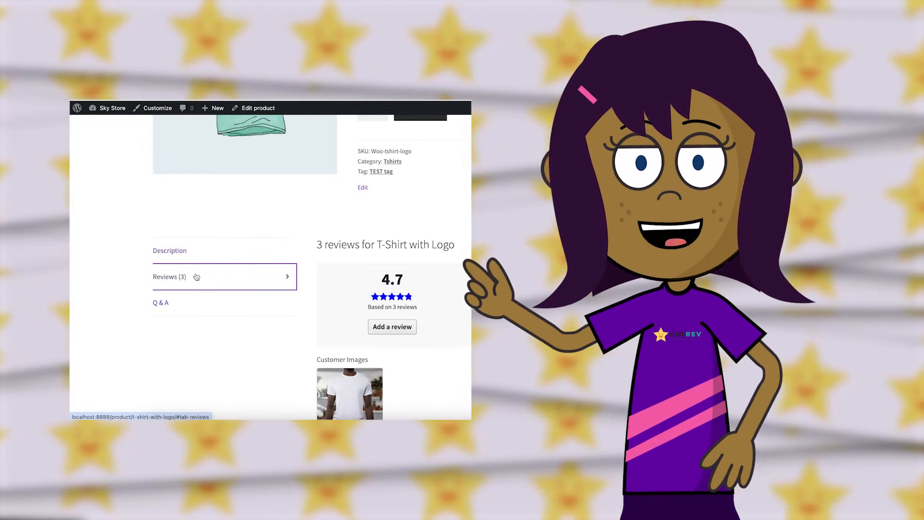
Step: Examine the T-Shirt with Logo product page, comparing its Description and Reviews sections
scroll(411, 274, up, 1)
scroll(411, 274, up, 1)
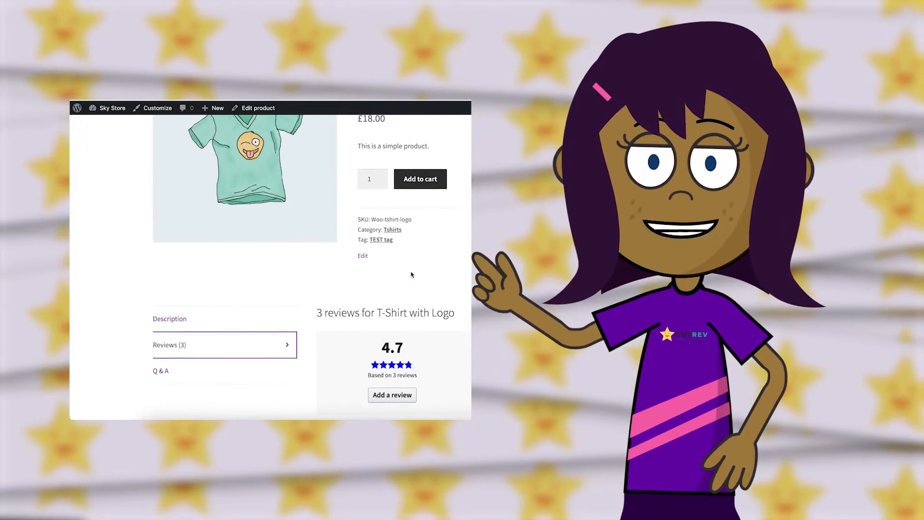
scroll(411, 274, down, 2)
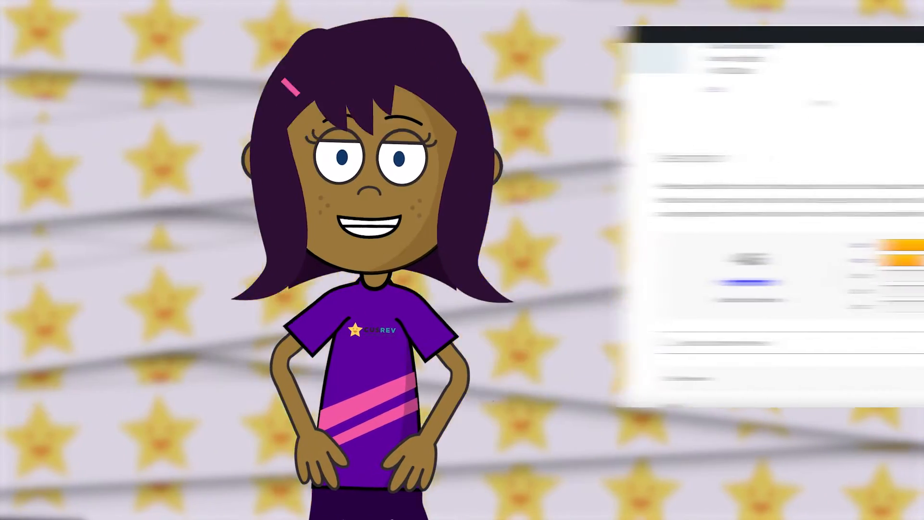
scroll(686, 272, down, 2)
scroll(582, 301, down, 2)
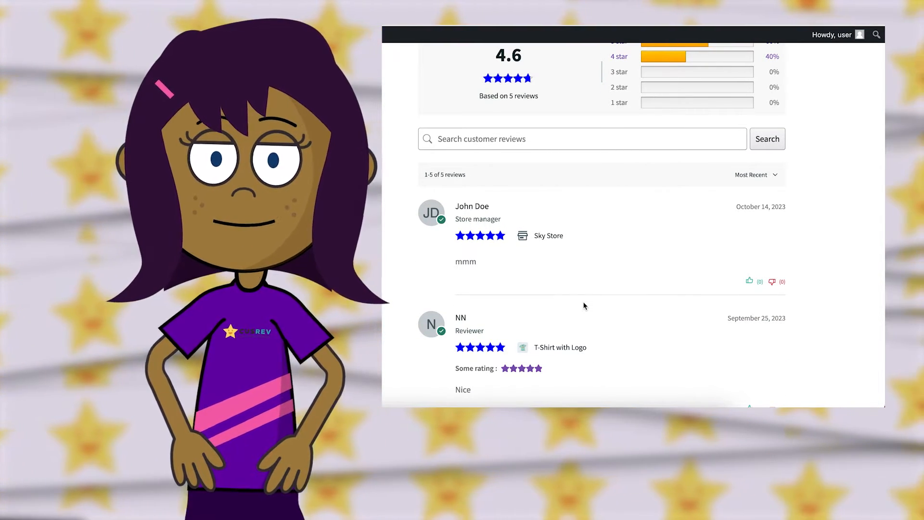
scroll(582, 301, up, 6)
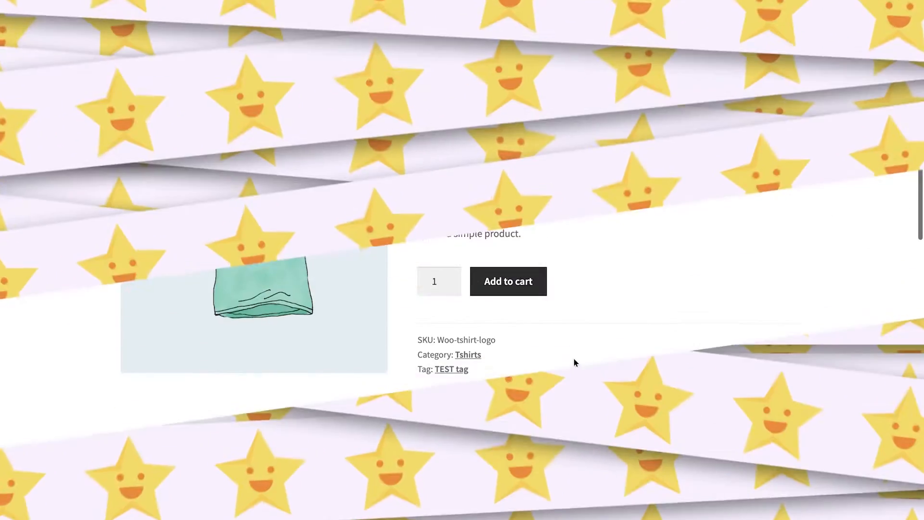
scroll(573, 357, down, 5)
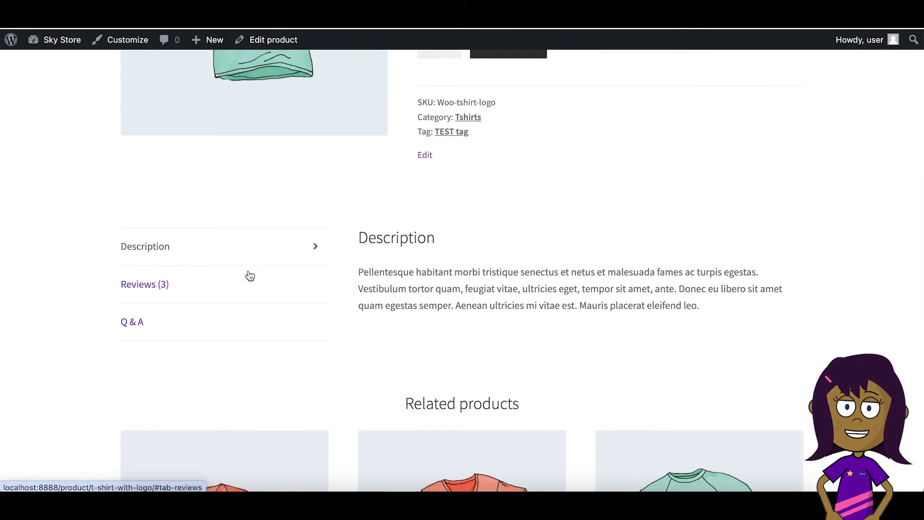
click(160, 287)
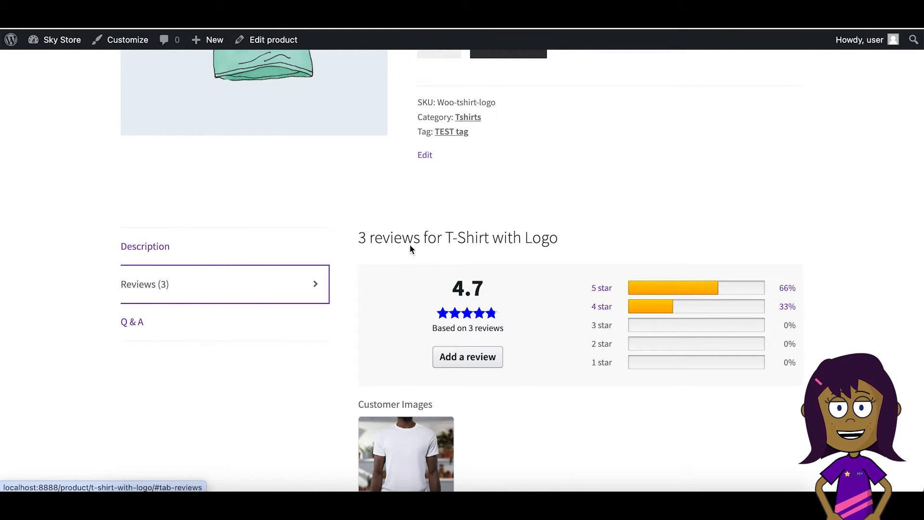
click(260, 255)
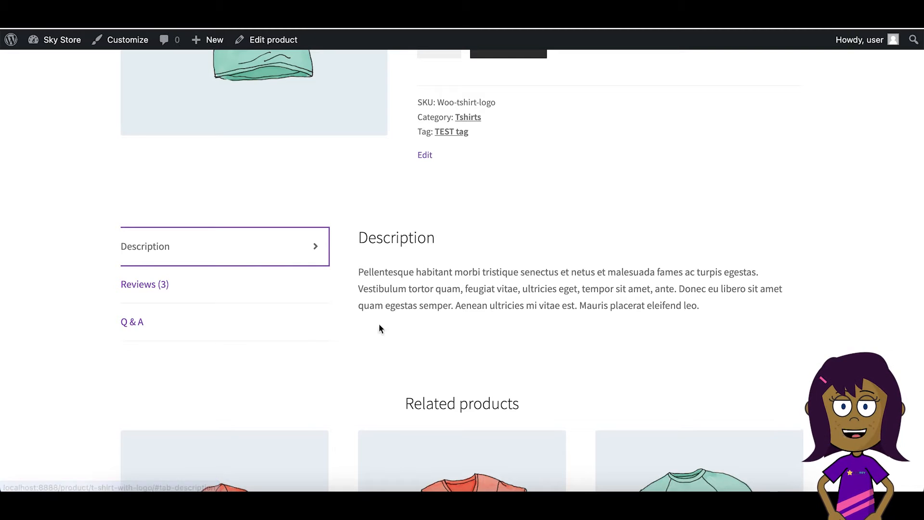
click(203, 283)
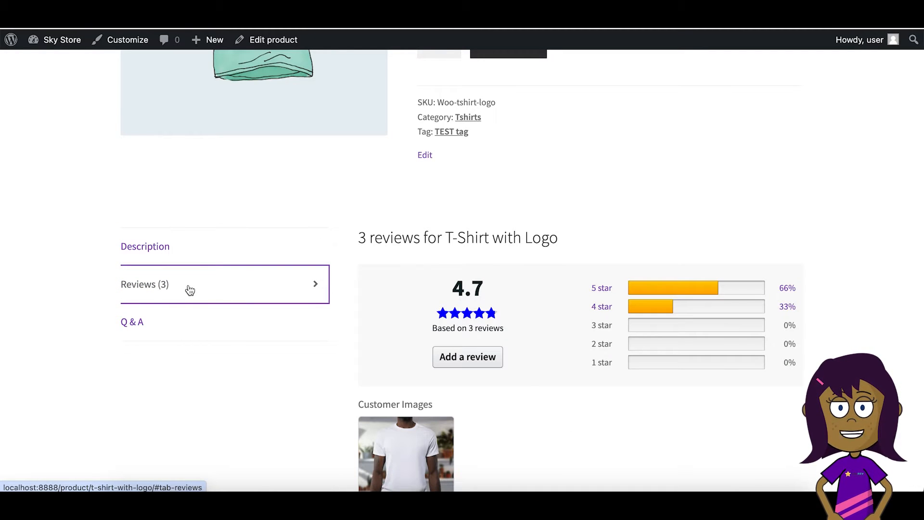
scroll(494, 275, up, 3)
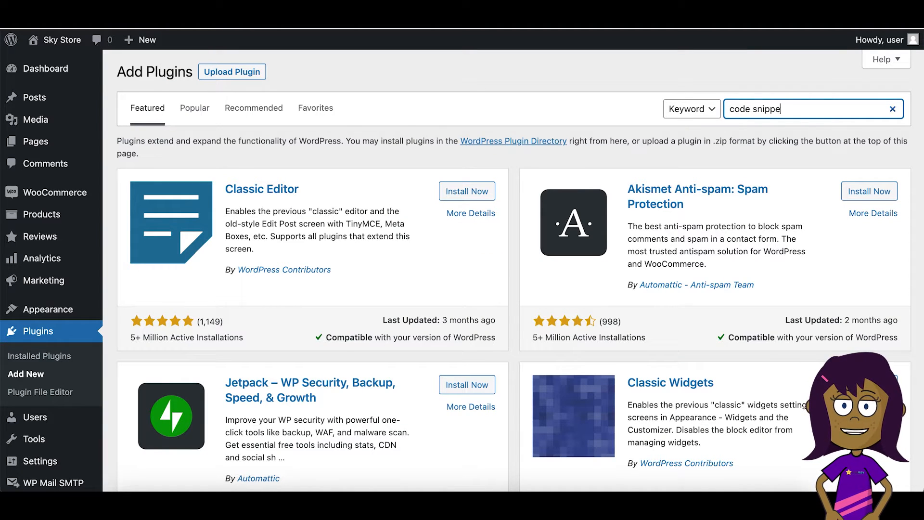
Step: Search the plugin directory for "code snippet" and look through the listed plugins
text(t)
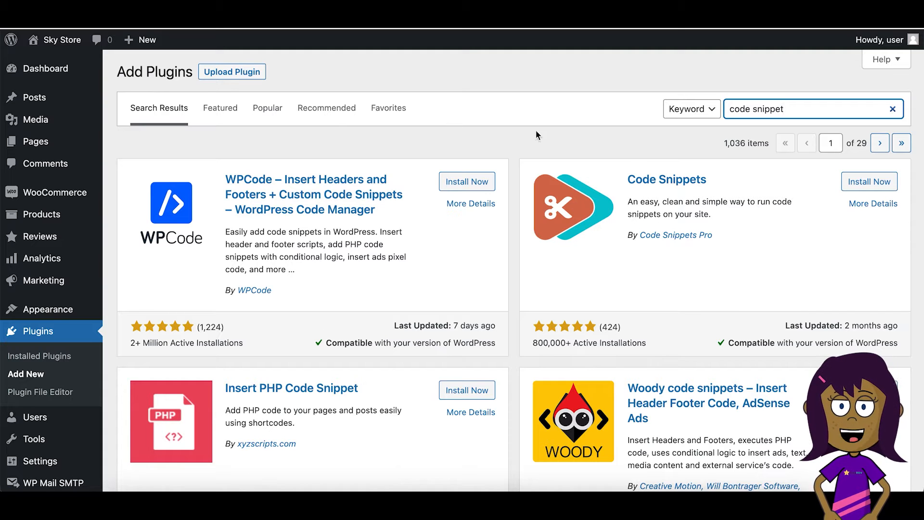
scroll(818, 303, down, 3)
scroll(819, 303, up, 3)
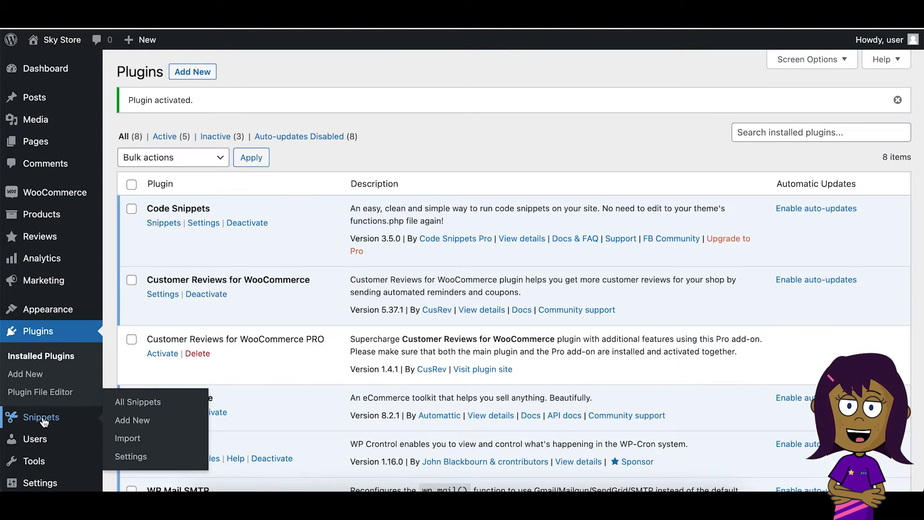
Step: Add a new PHP snippet hooking cr_remove_product_tabs to woocommerce_product_tabs at priority 100, with a function that unsets the reviews tab
click(138, 423)
text(add_filter( 'woocommerce_product_tabs', 'cr_remove_product_tabs', 100 );  function cr_remove_product_tabs( $tabs ) {     unset( $tabs['reviews'] );     return $tabs; })
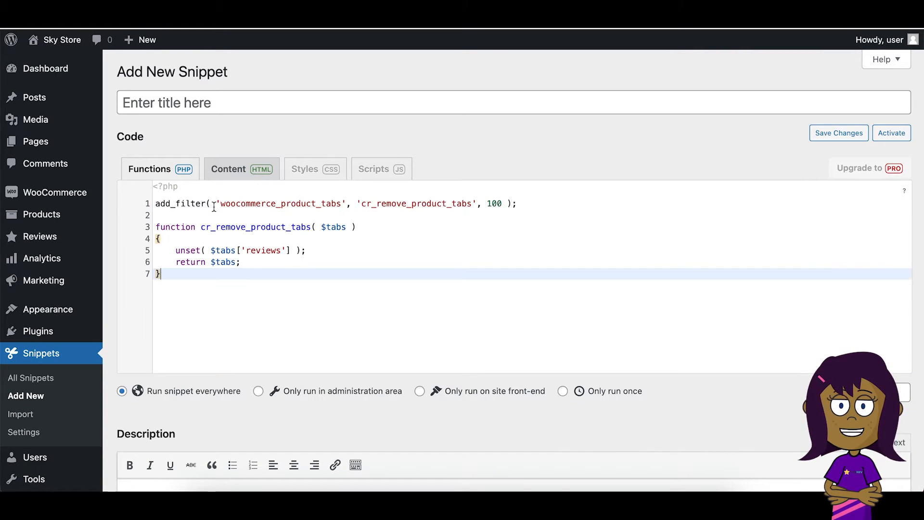
drag(161, 203, 407, 202)
click(532, 201)
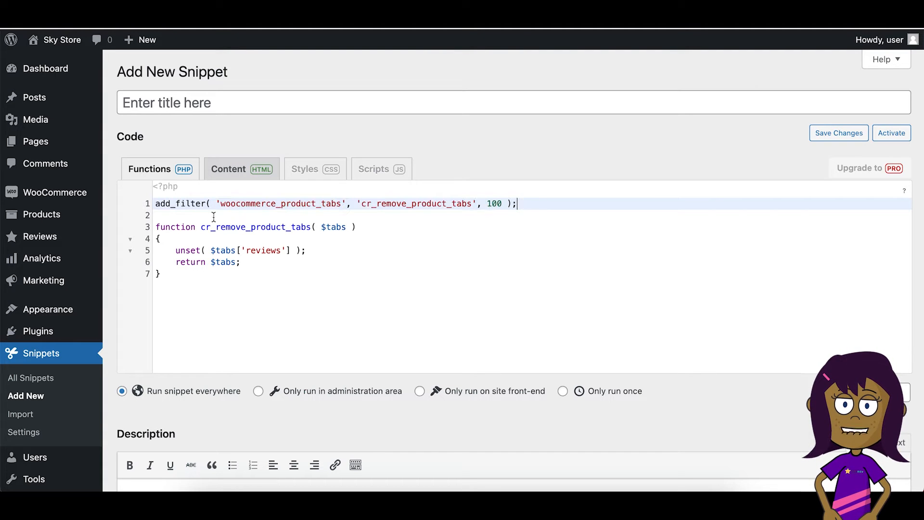
drag(161, 224, 223, 305)
click(224, 303)
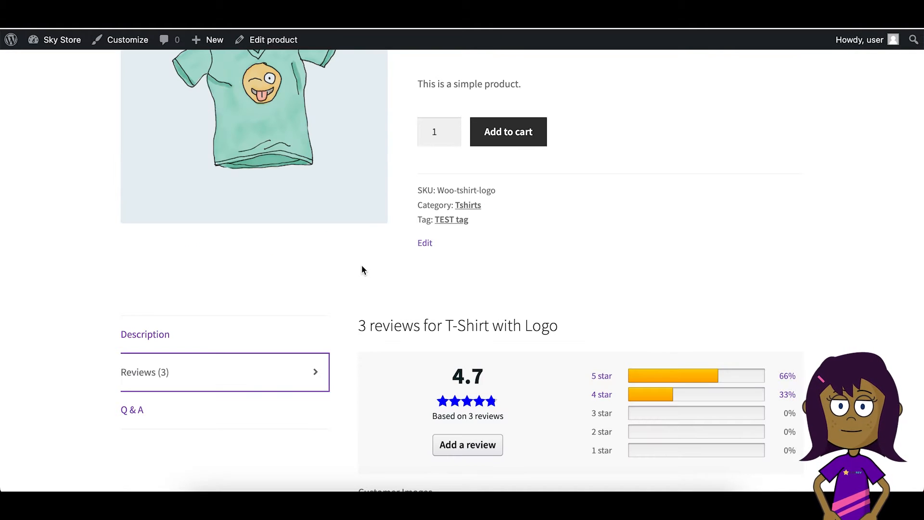
Step: Reload the T-Shirt with Logo product page and check which section tabs it offers
key(super+r)
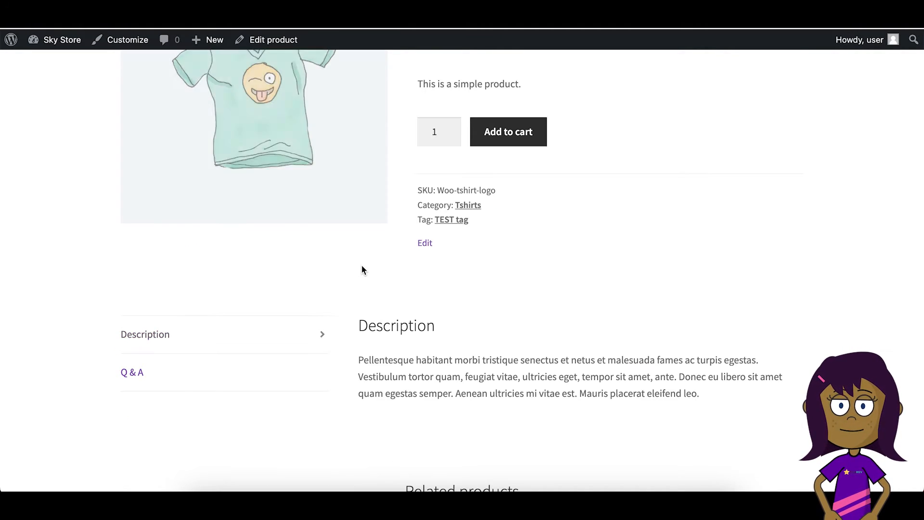
scroll(362, 269, up, 7)
scroll(362, 270, down, 7)
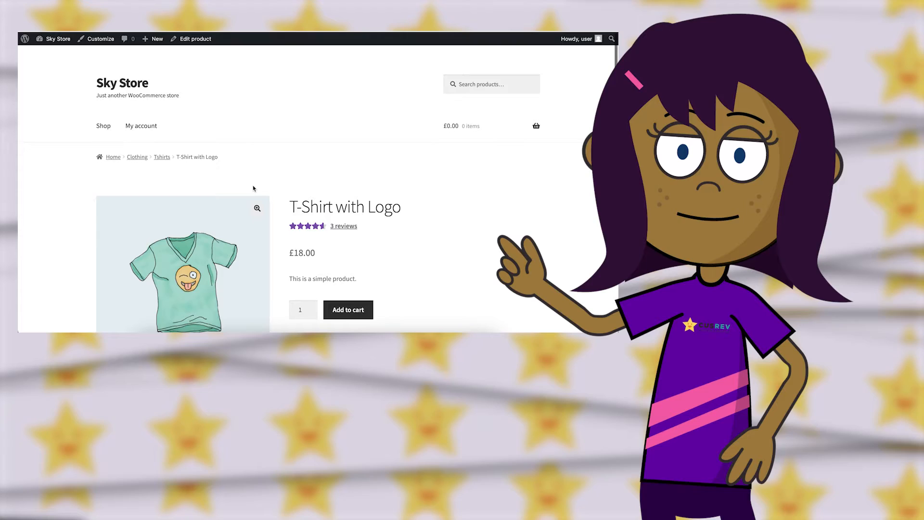
scroll(254, 189, down, 5)
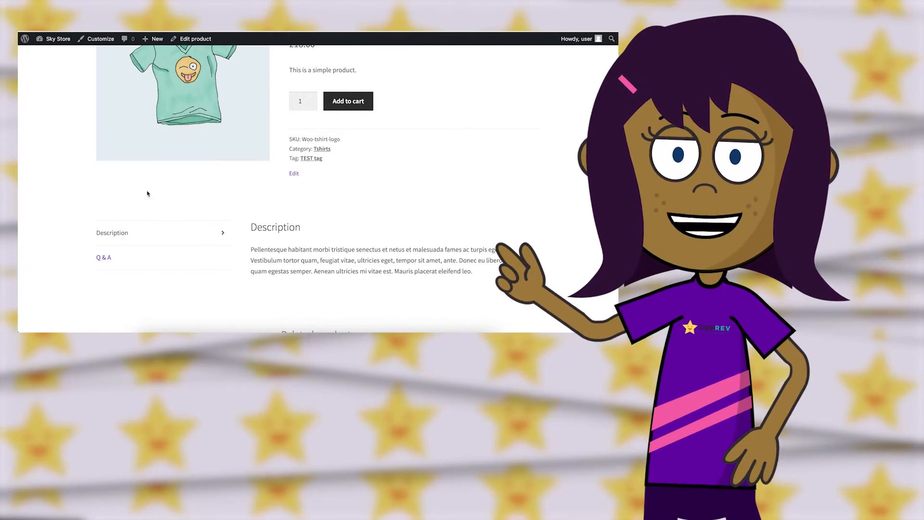
scroll(235, 190, up, 5)
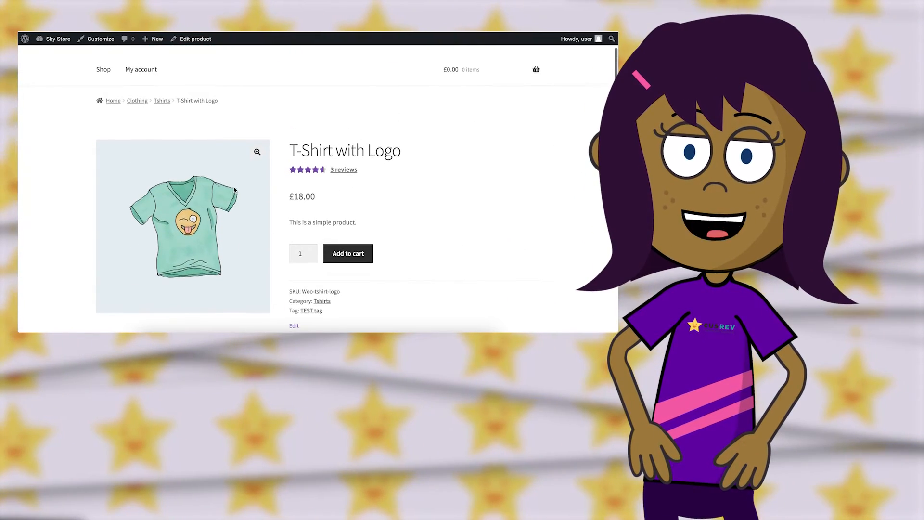
scroll(234, 190, down, 4)
scroll(174, 197, down, 1)
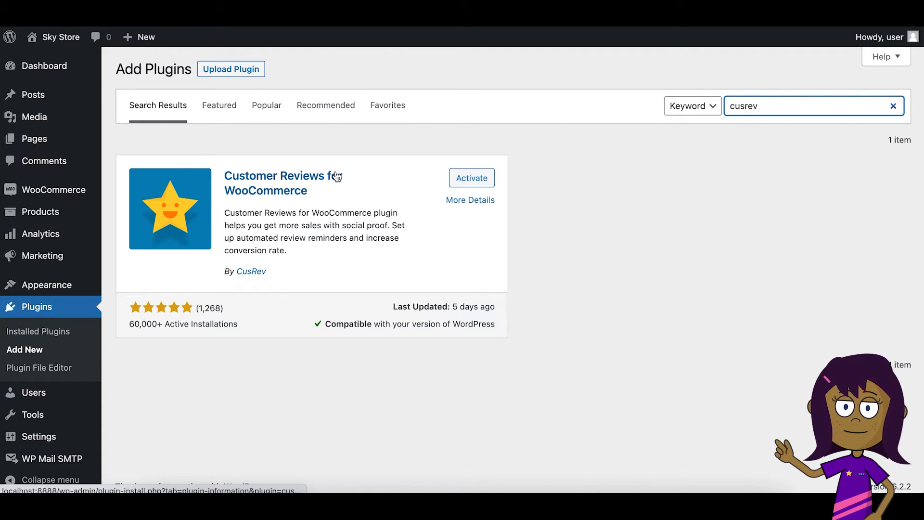
Step: Activate the Customer Reviews for WooCommerce plugin and enable shortcodes and Gutenberg blocks in its settings
click(473, 178)
mouse_move(127, 241)
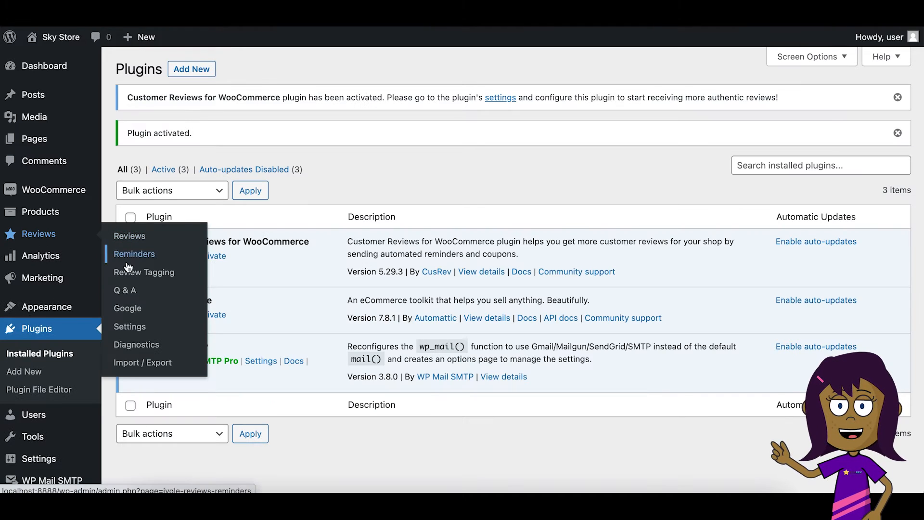
click(129, 328)
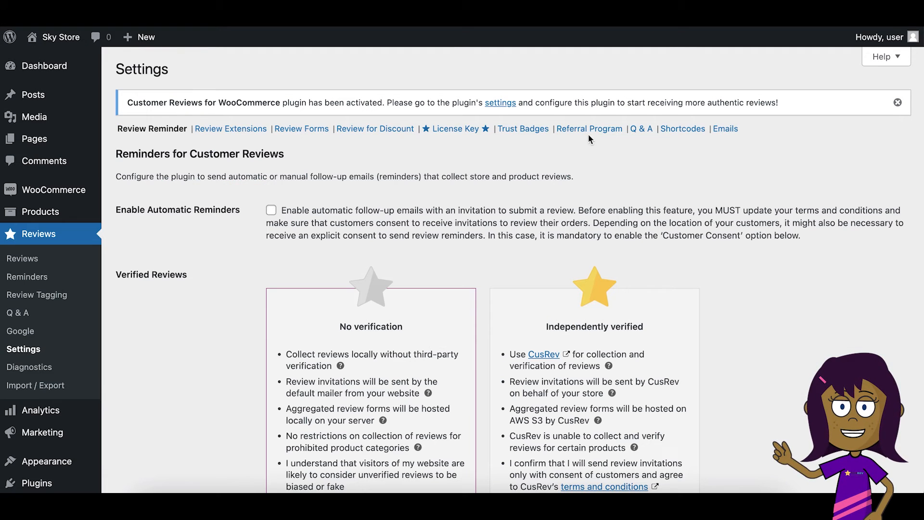
click(683, 129)
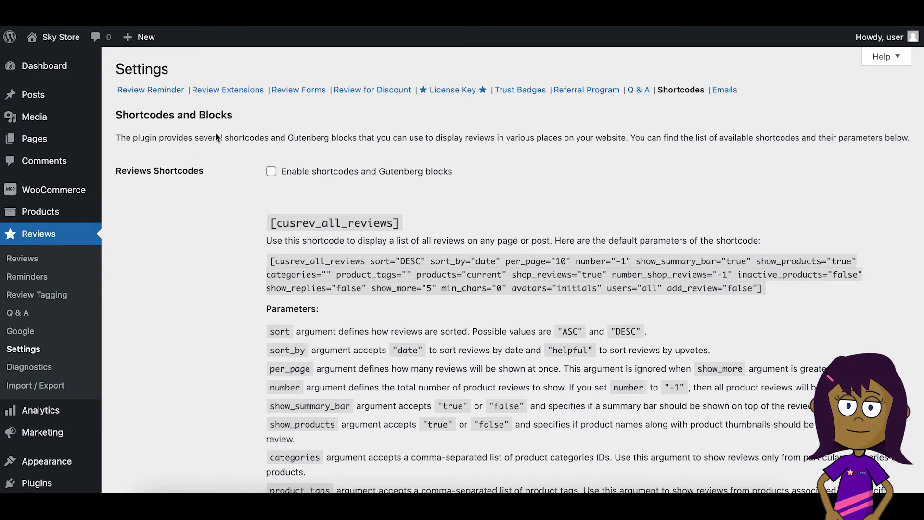
click(275, 178)
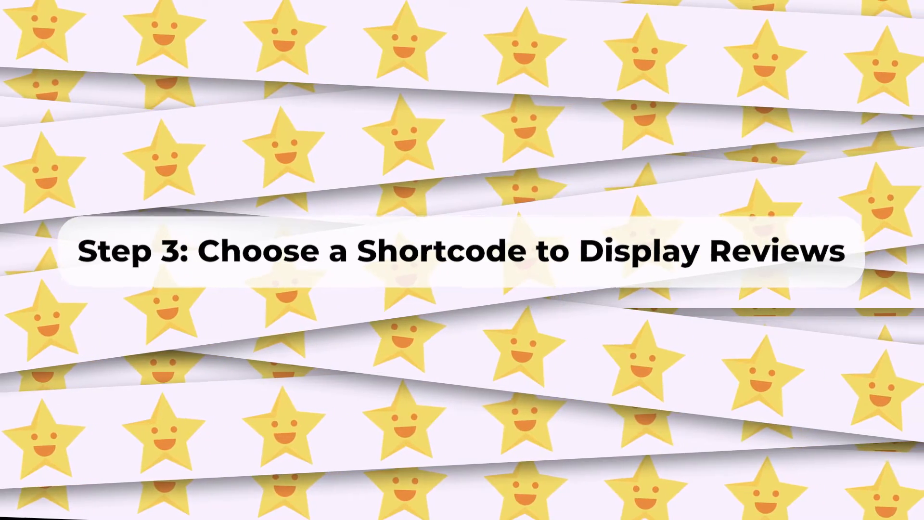
Step: Review the descriptions and parameters of the [cusrev_all_reviews], [cusrev_reviews_grid] and [cusrev_reviews_slider] shortcodes
drag(271, 224, 377, 223)
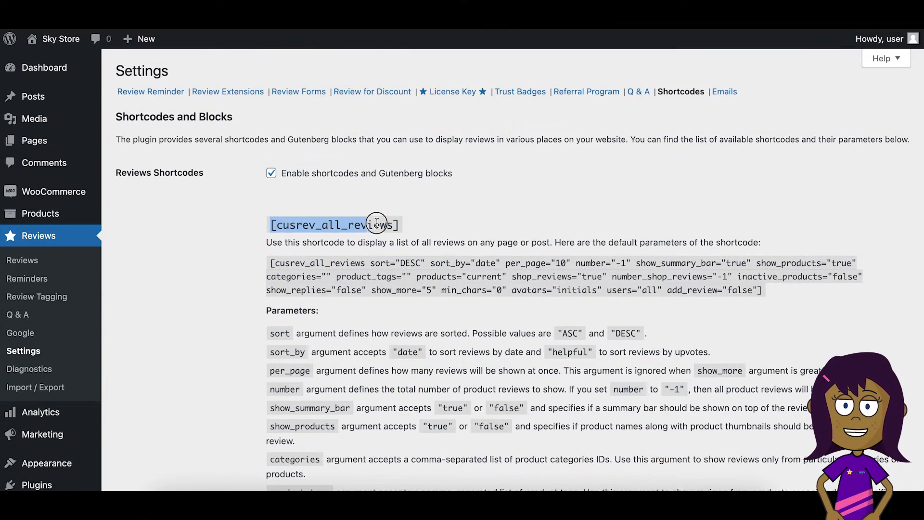
scroll(236, 342, down, 10)
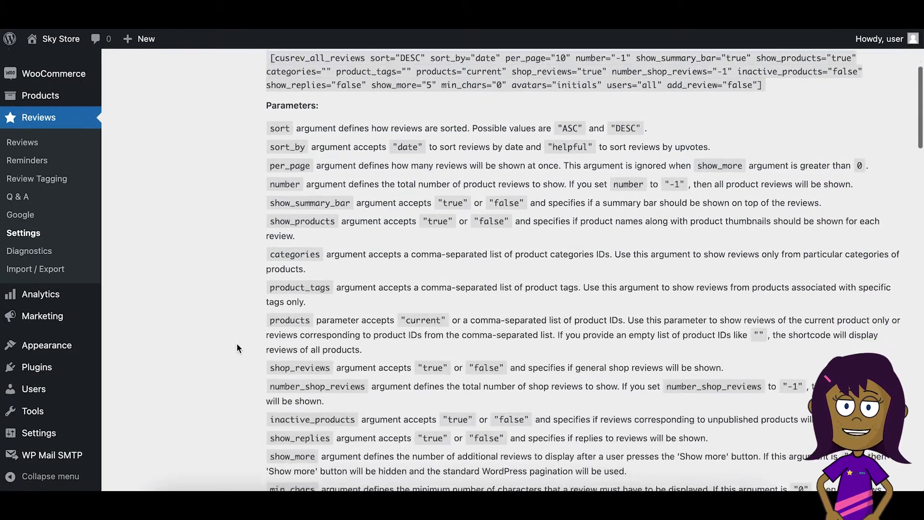
drag(270, 265, 308, 264)
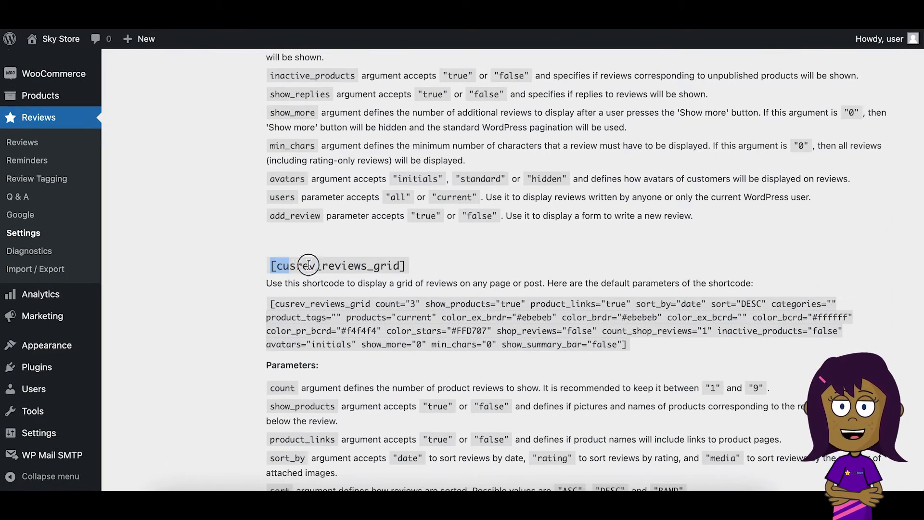
scroll(254, 356, down, 10)
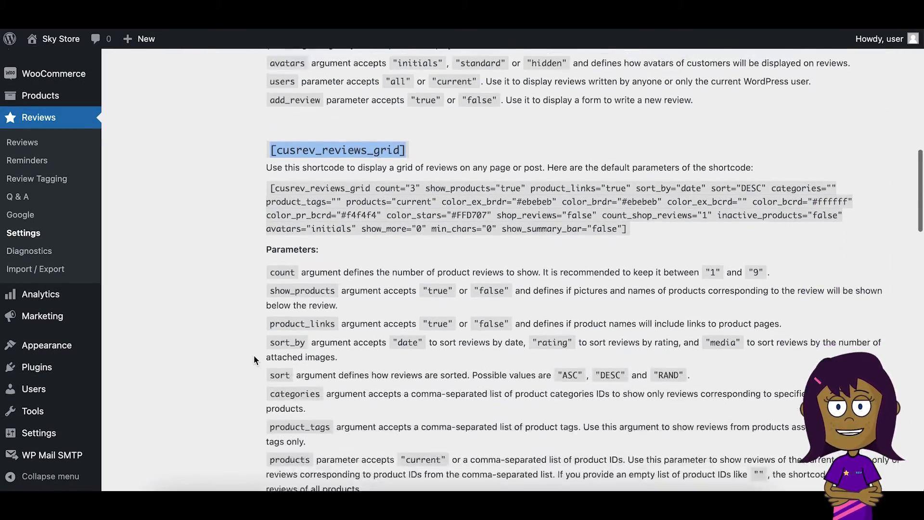
scroll(253, 354, down, 3)
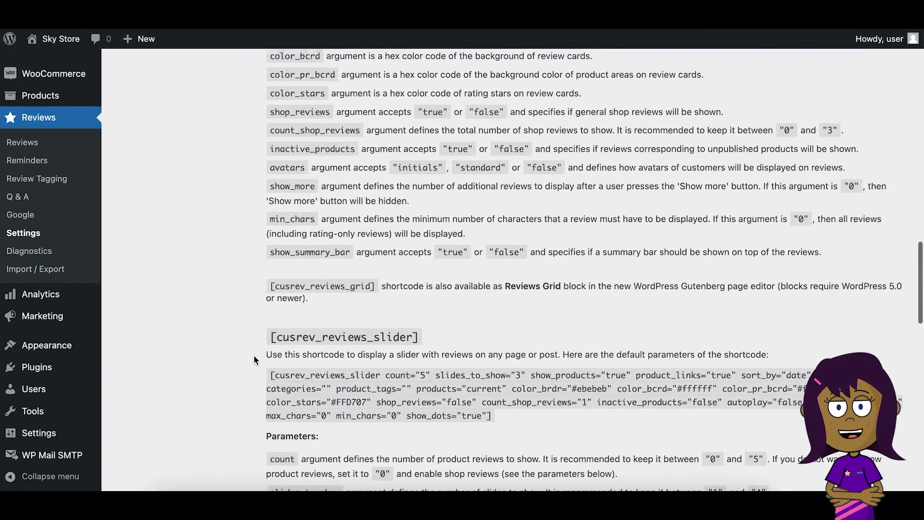
click(272, 337)
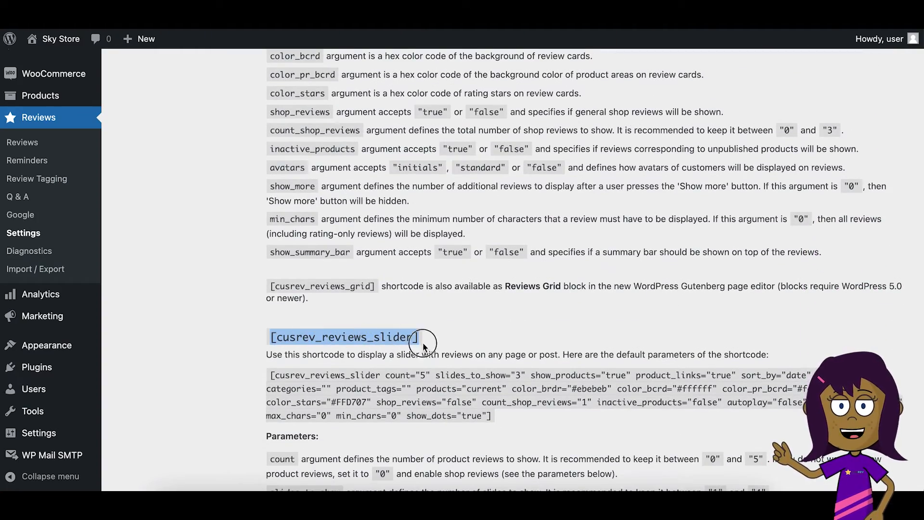
scroll(267, 365, down, 6)
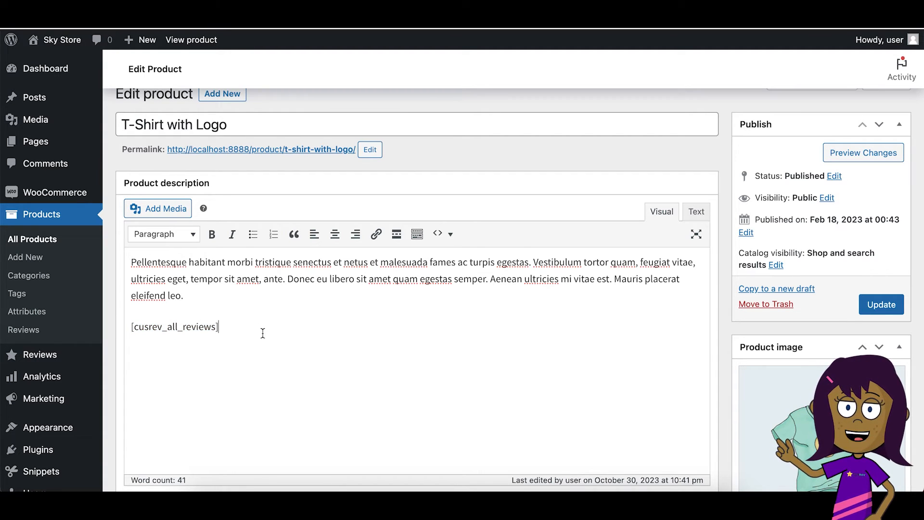
Step: Update the T-Shirt with Logo product with the [cusrev_all_reviews] shortcode in its description
scroll(262, 333, down, 2)
scroll(262, 333, up, 3)
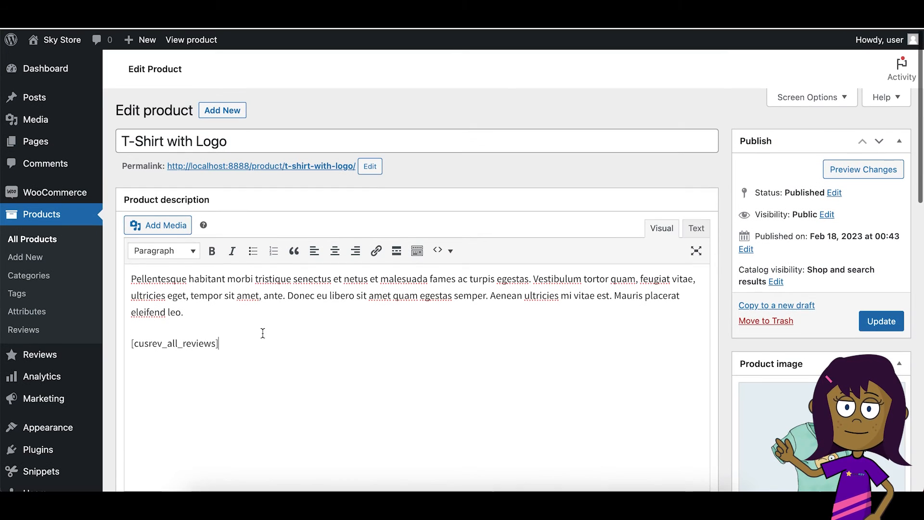
click(881, 322)
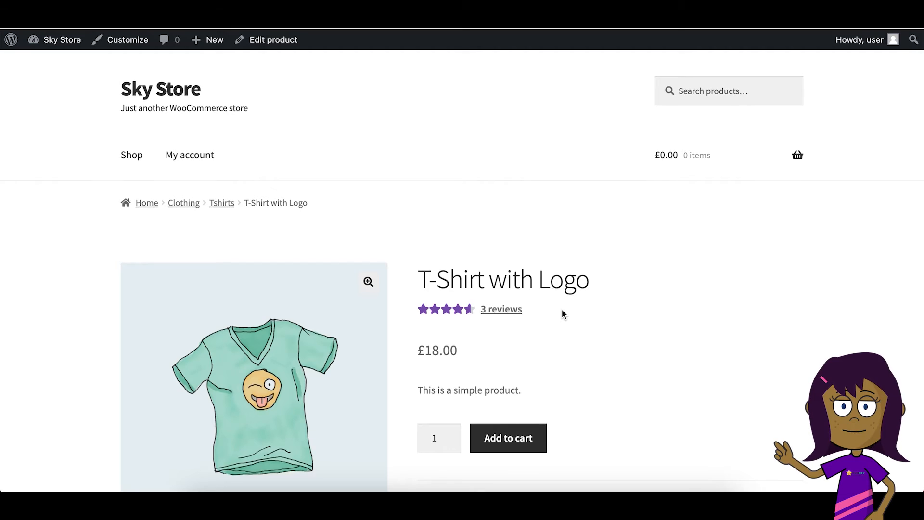
Step: Inspect the reviews block inside the Description section of the T-Shirt with Logo product page
scroll(561, 310, down, 7)
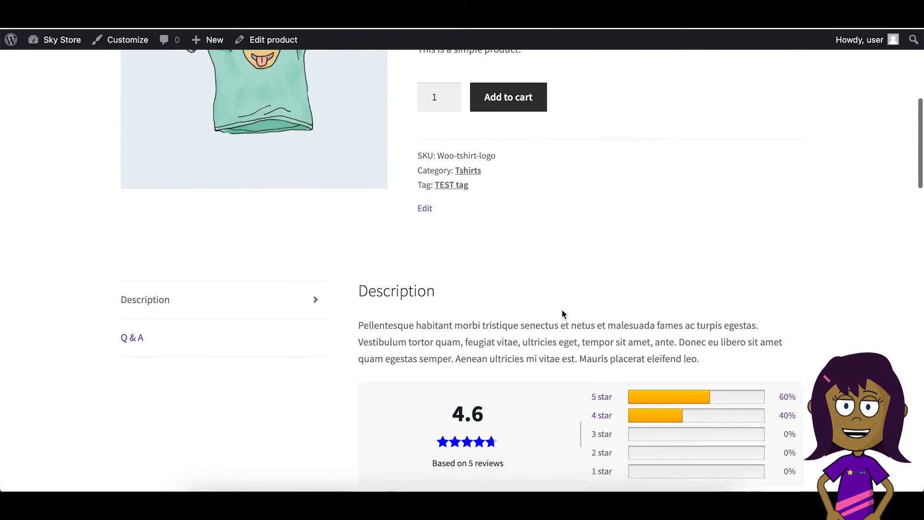
scroll(562, 312, down, 2)
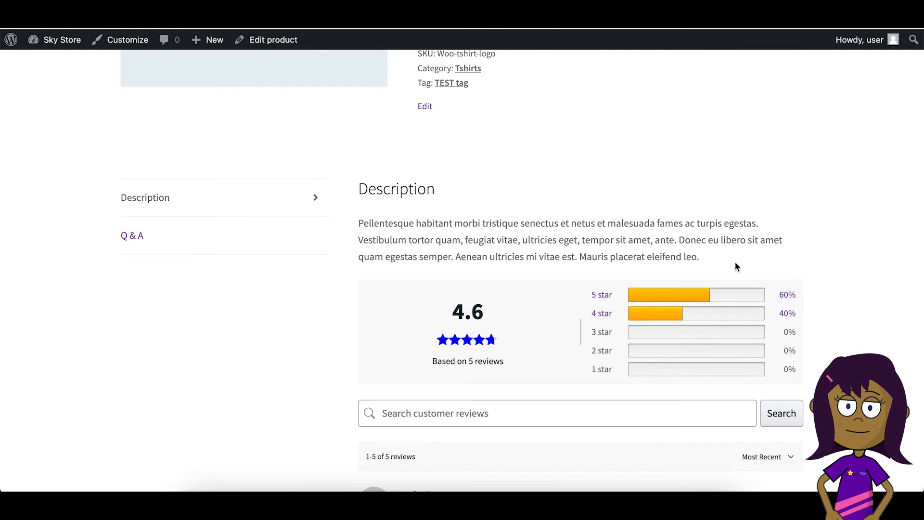
scroll(683, 328, down, 3)
scroll(558, 368, down, 1)
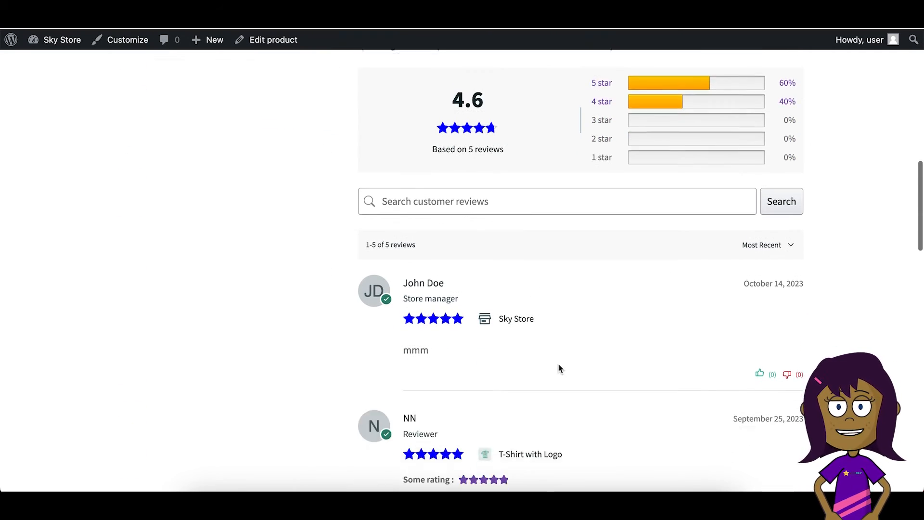
scroll(558, 368, down, 1)
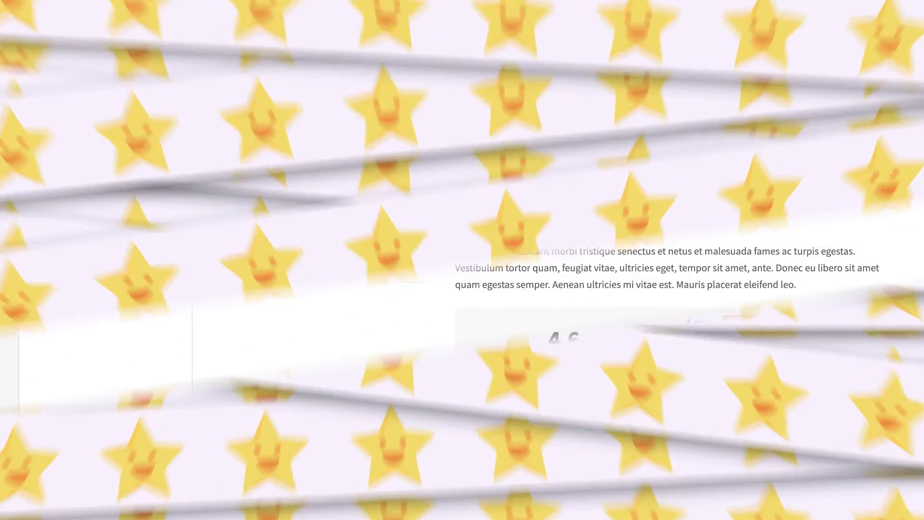
Step: Set the .crstar-rating colour to gold in the site's additional CSS, keeping the !important flag
scroll(491, 285, down, 2)
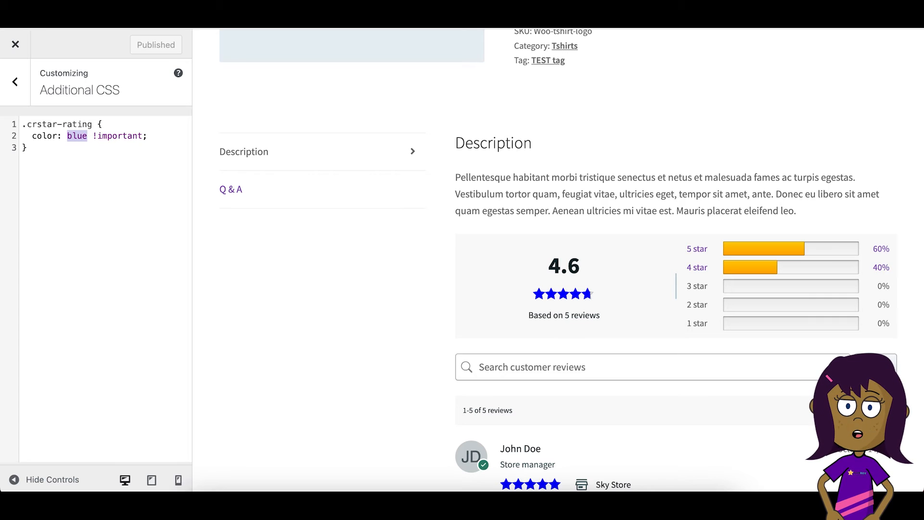
text(go)
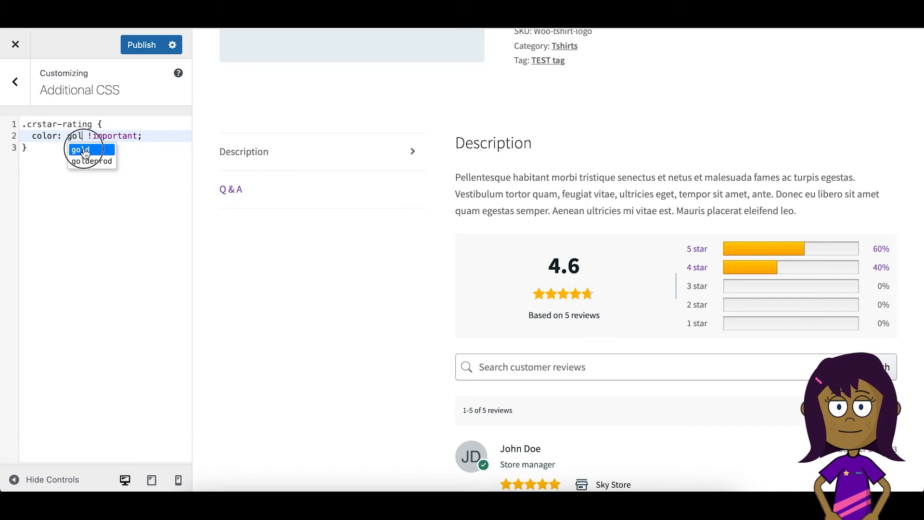
click(85, 153)
click(93, 180)
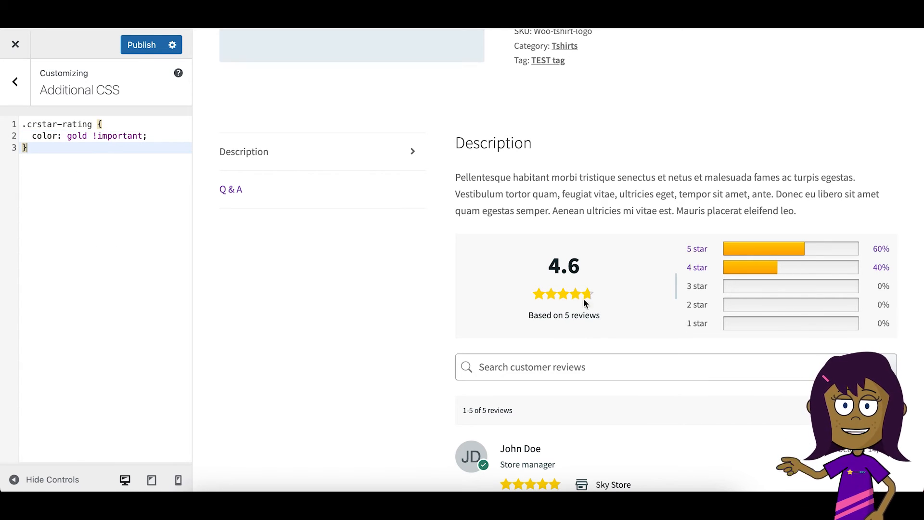